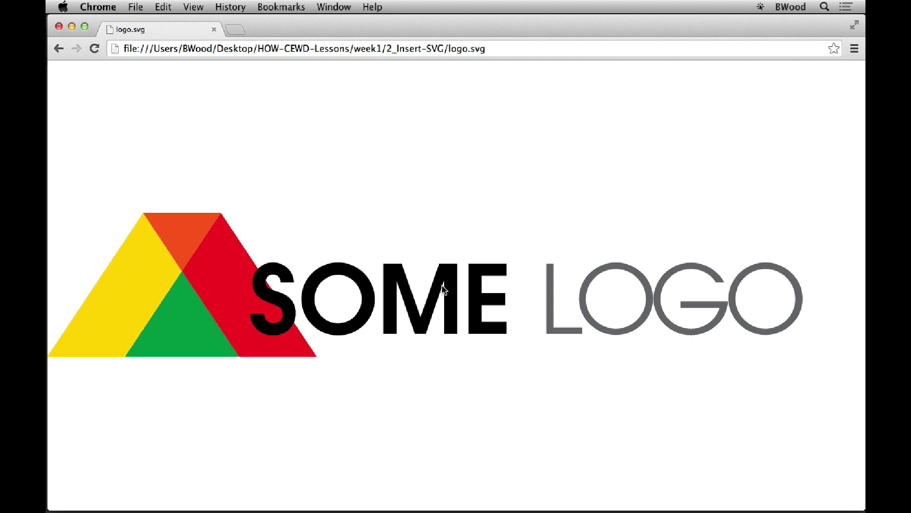
# Switch to Illustrator and inspect the grouped SOME LOGO lettering in logo.ai, leaving it deselected
pyautogui.moveTo(864, 498)
pyautogui.mouseDown()
pyautogui.moveTo(337, 246)
pyautogui.moveTo(673, 398)
pyautogui.moveTo(820, 477)
pyautogui.moveTo(517, 366)
pyautogui.moveTo(430, 494)
pyautogui.moveTo(798, 446)
pyautogui.moveTo(863, 510)
pyautogui.moveTo(425, 338)
pyautogui.moveTo(468, 368)
pyautogui.moveTo(855, 510)
pyautogui.mouseUp()
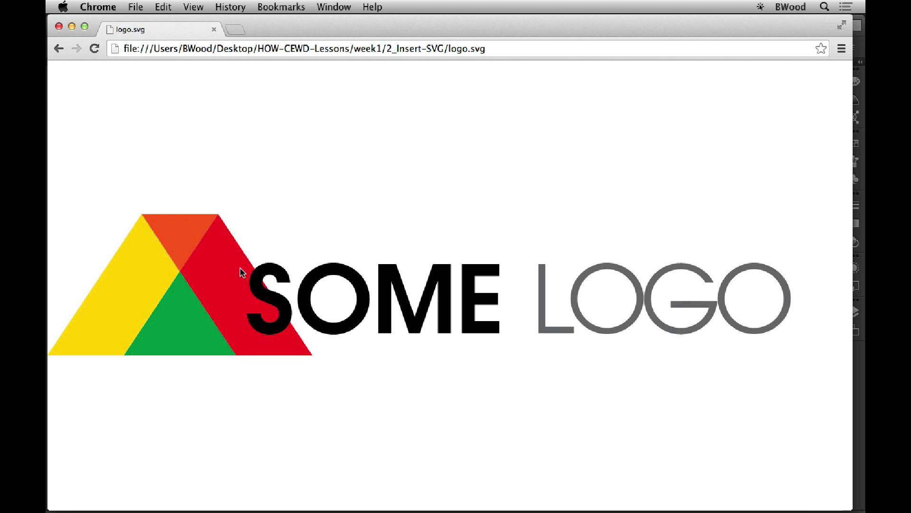
pyautogui.press('super+Tab')
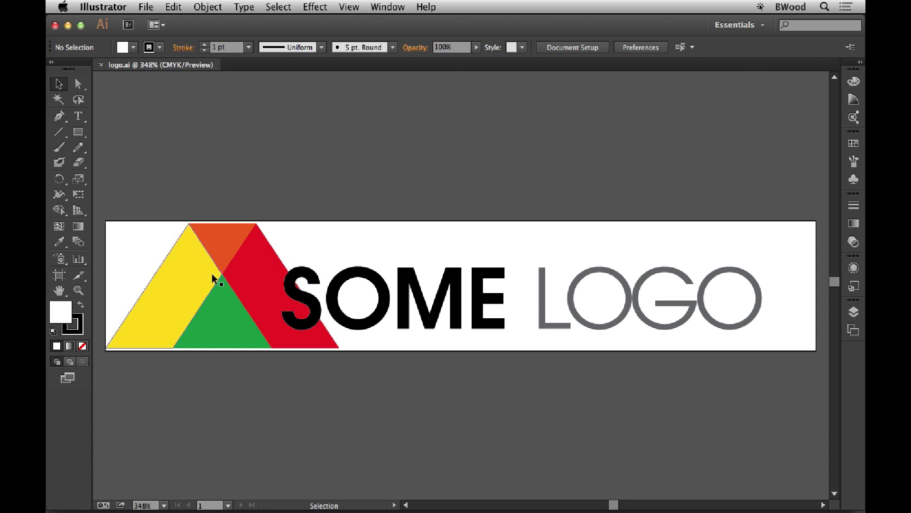
pyautogui.click(363, 275)
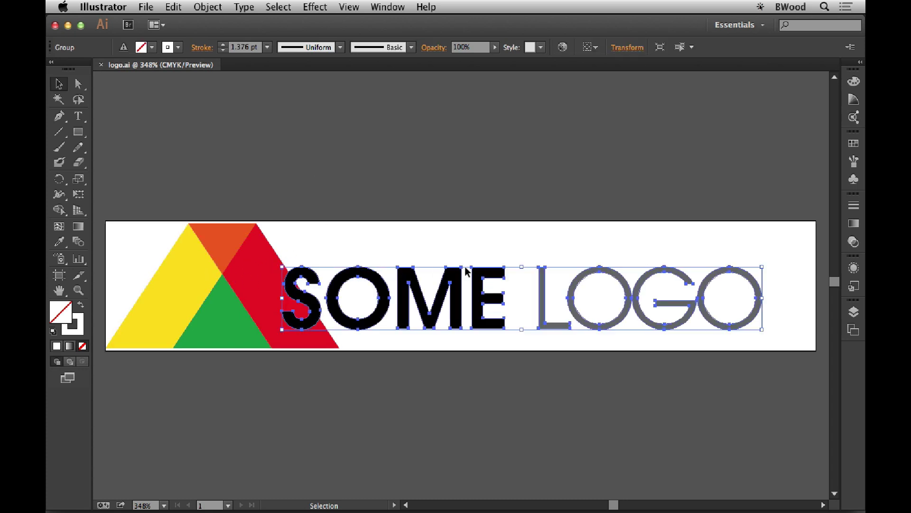
pyautogui.click(445, 247)
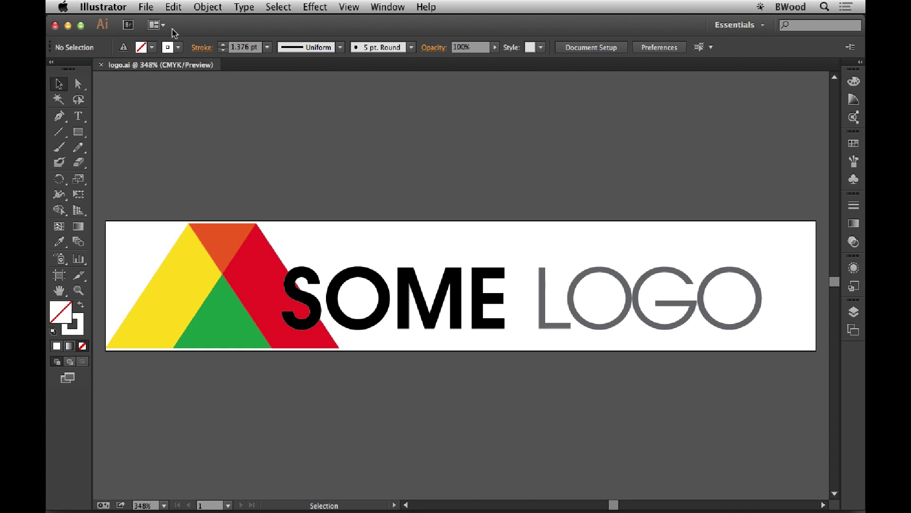
# Start saving the artwork as logo.svg in SVG (svg) format, opening the SVG options
pyautogui.click(145, 7)
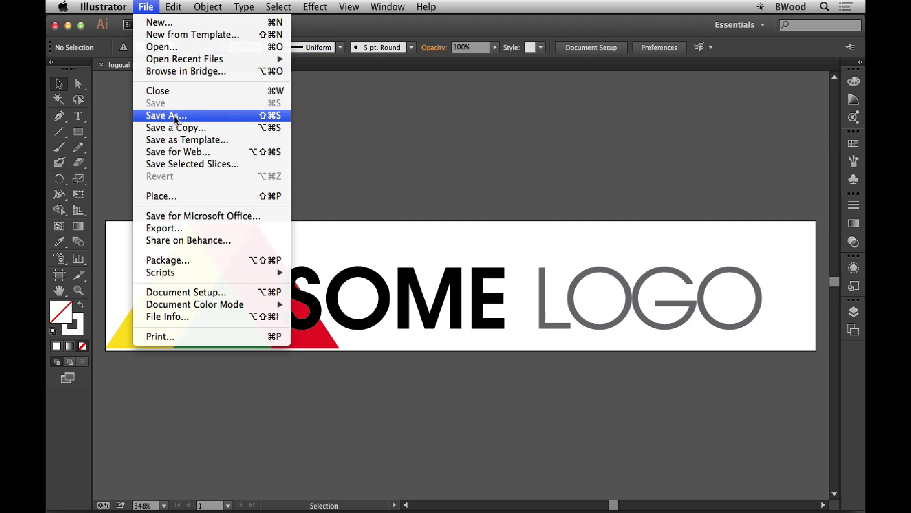
pyautogui.click(176, 118)
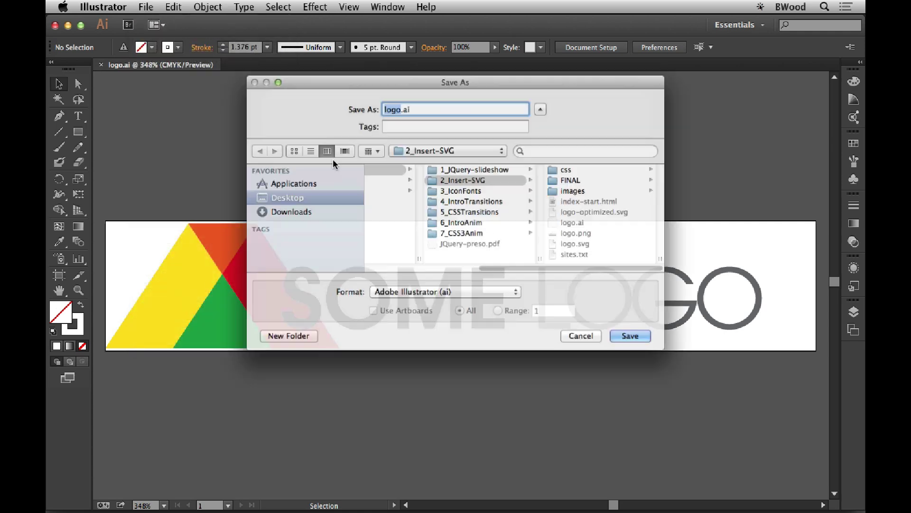
pyautogui.click(440, 303)
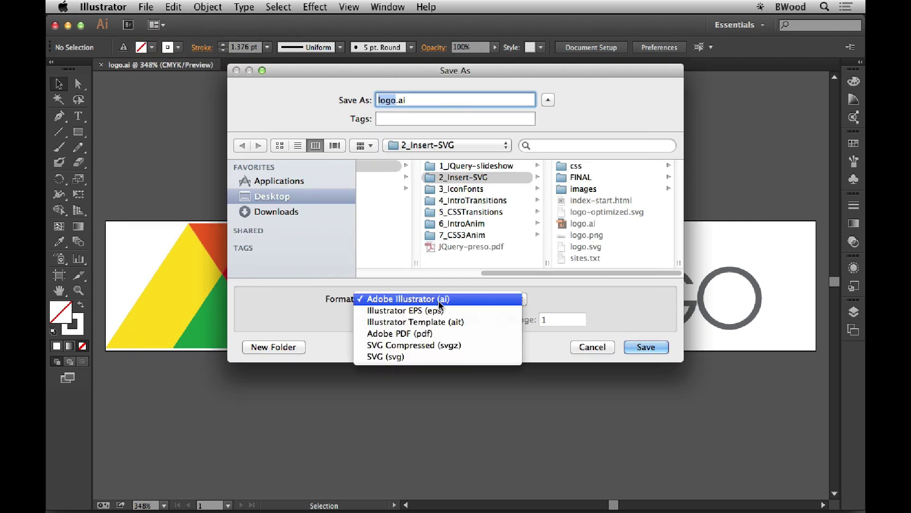
pyautogui.click(385, 357)
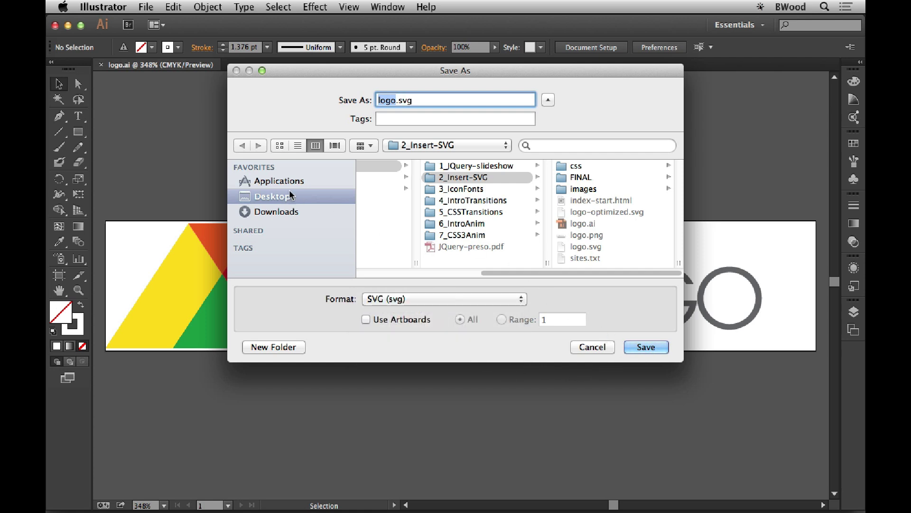
pyautogui.click(273, 181)
pyautogui.click(271, 195)
pyautogui.click(644, 346)
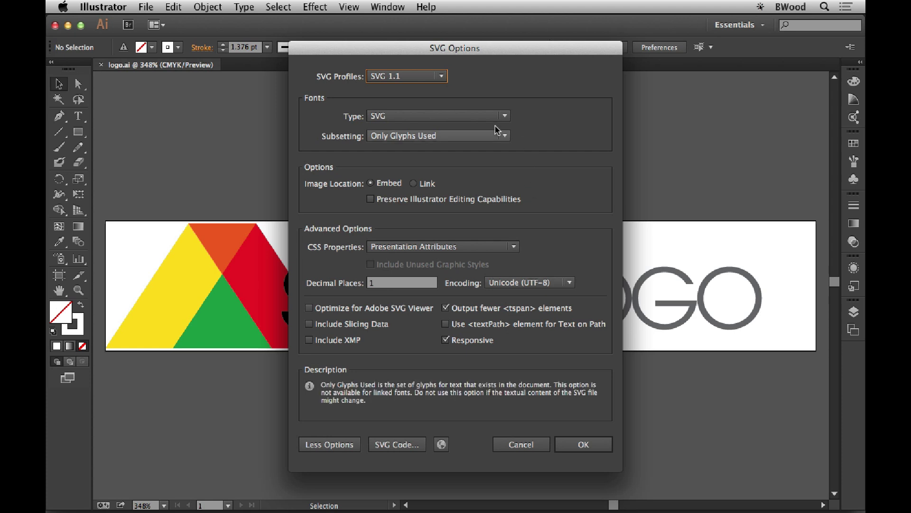
# Choose the SVG 1.1 profile, SVG as the font type and Only Glyphs Used for subsetting
pyautogui.click(406, 77)
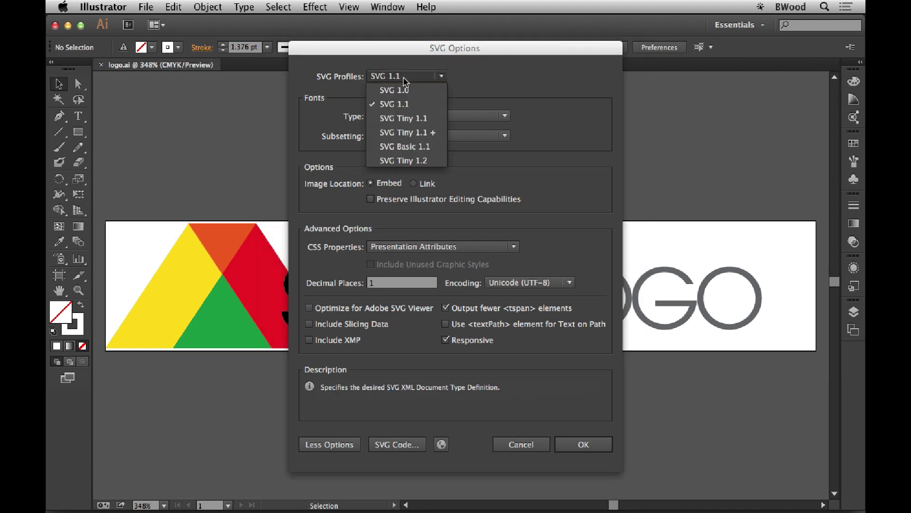
pyautogui.click(409, 104)
pyautogui.click(397, 118)
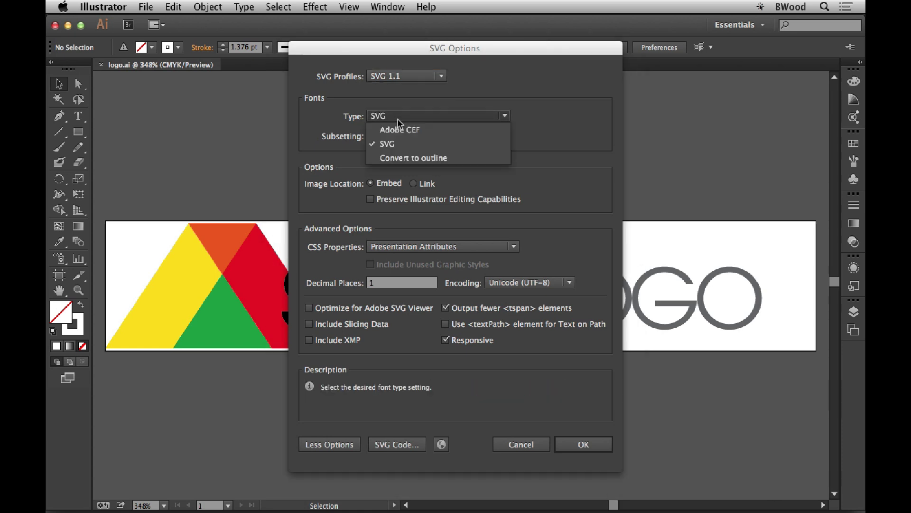
pyautogui.click(389, 144)
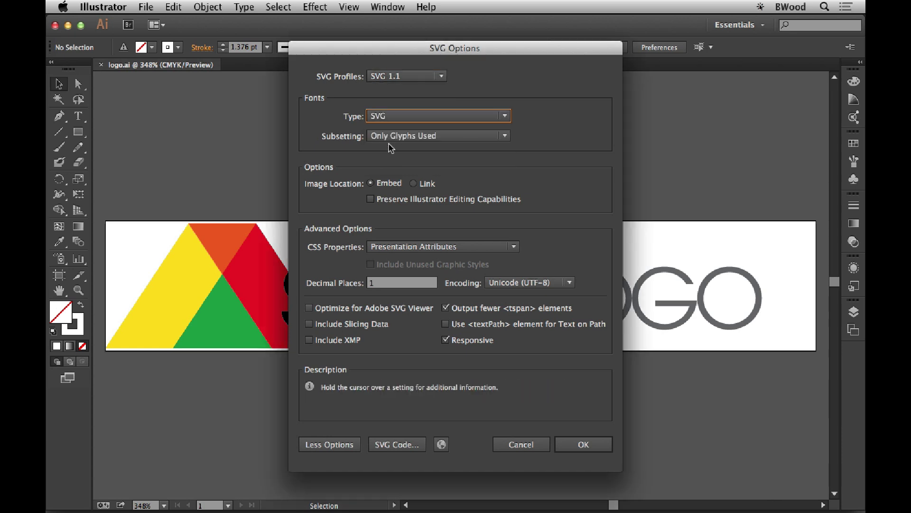
pyautogui.click(415, 138)
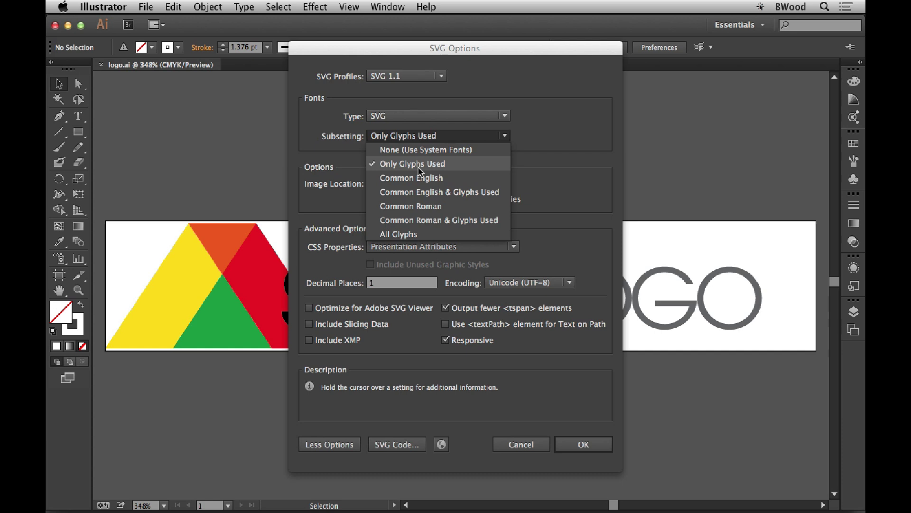
pyautogui.click(462, 165)
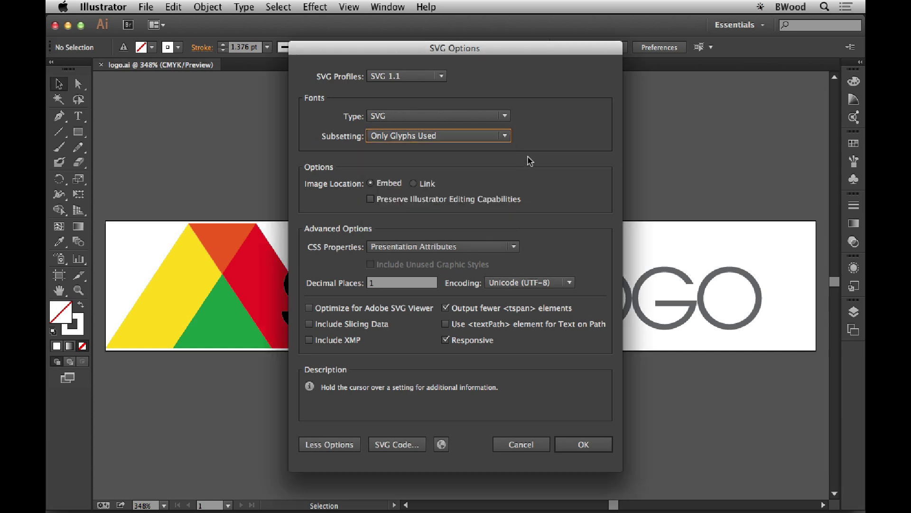
# Set the image location to Link, review the advanced SVG options and cancel the save
pyautogui.click(413, 185)
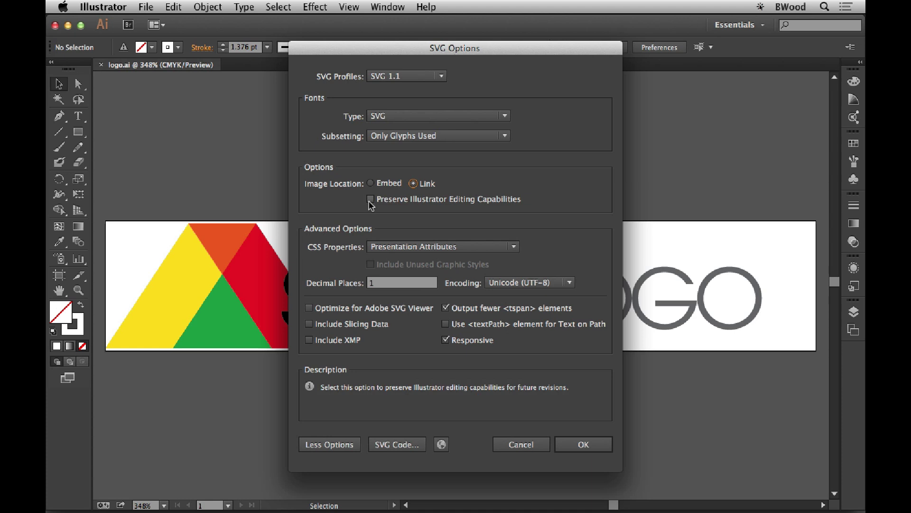
pyautogui.click(338, 437)
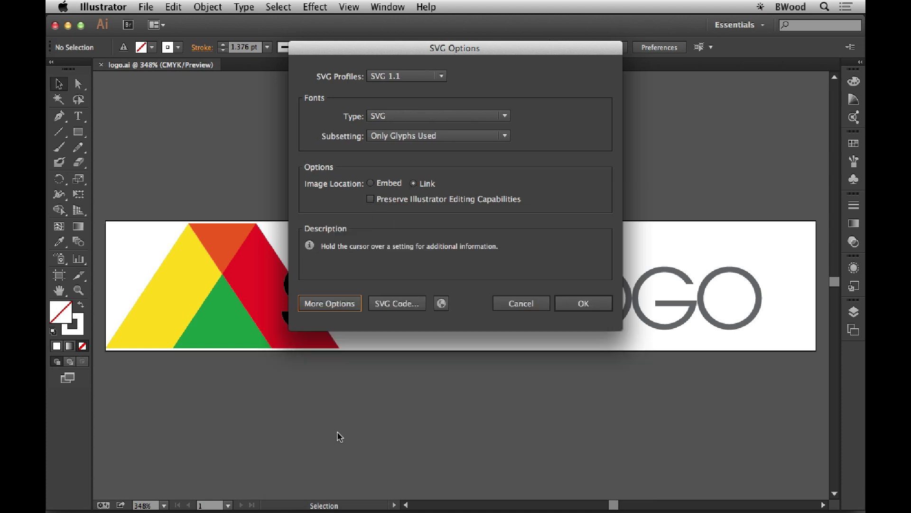
pyautogui.click(332, 304)
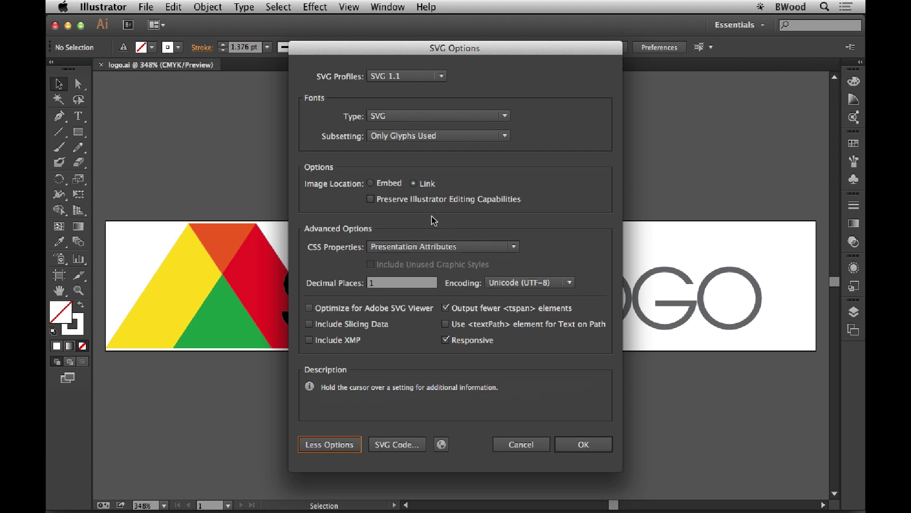
pyautogui.press('Escape')
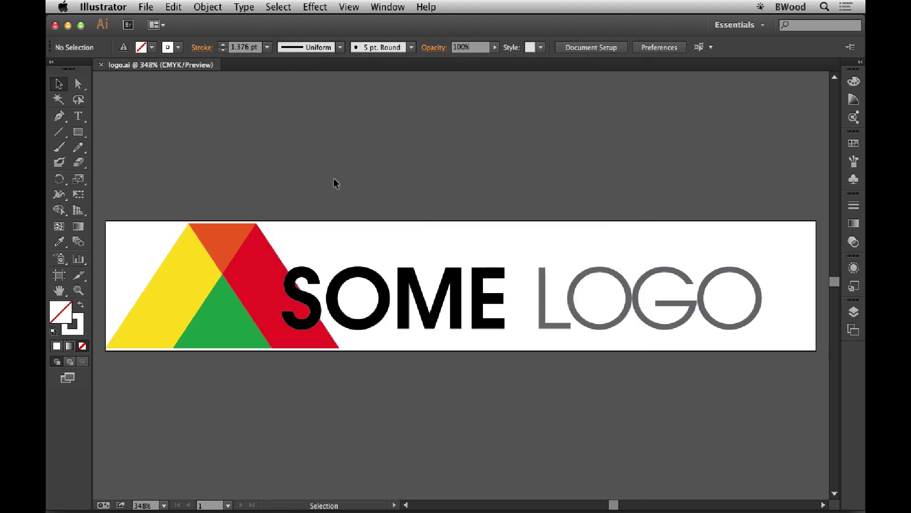
# Switch to Finder and select logo.svg in the 2_Insert-SVG folder to view its file details
pyautogui.press('super+Tab')
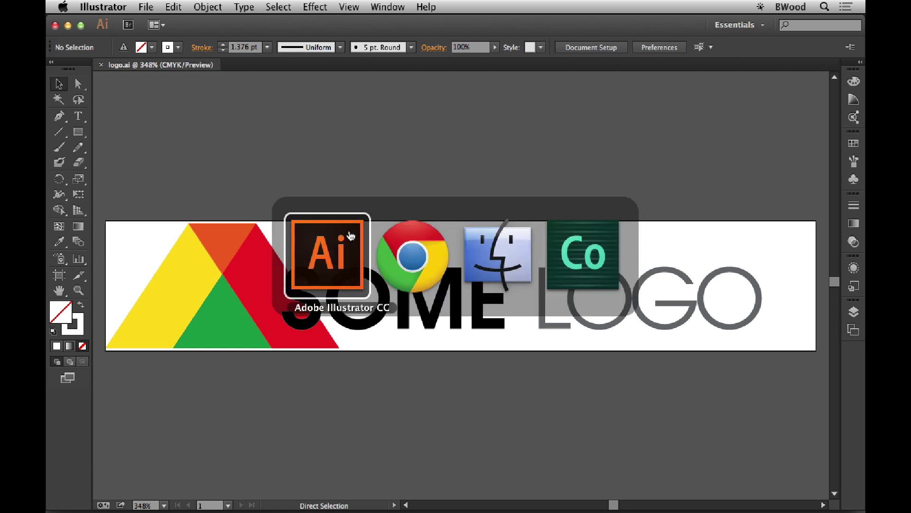
pyautogui.click(496, 251)
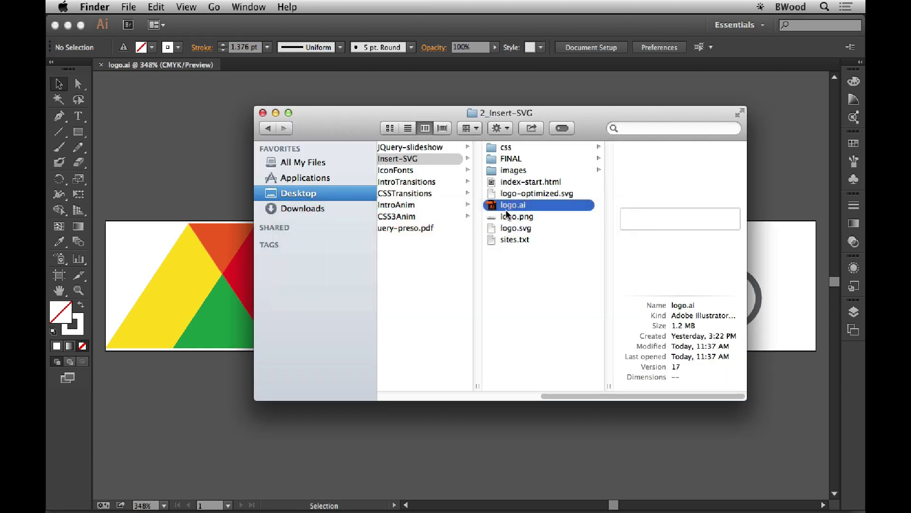
pyautogui.click(516, 230)
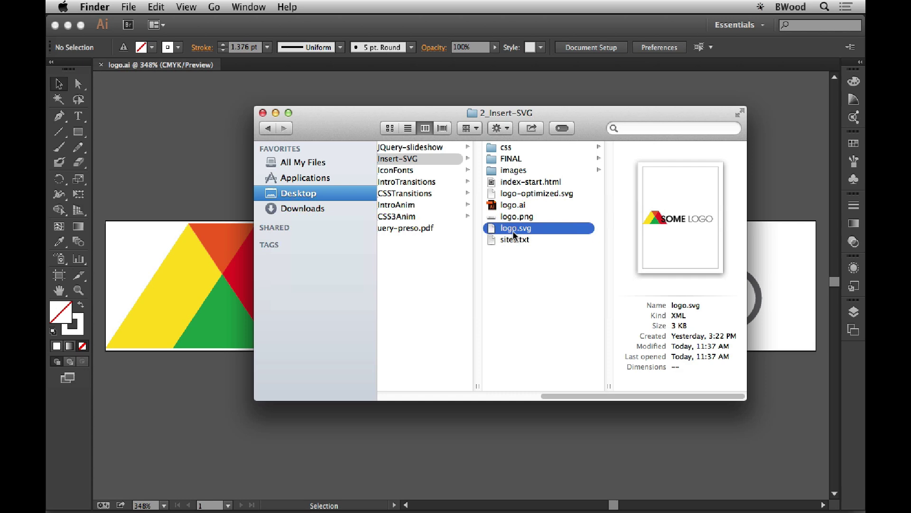
# Switch to Edge Code and look through the SVG markup of logo.svg down to its closing tag
pyautogui.press('super+Tab')
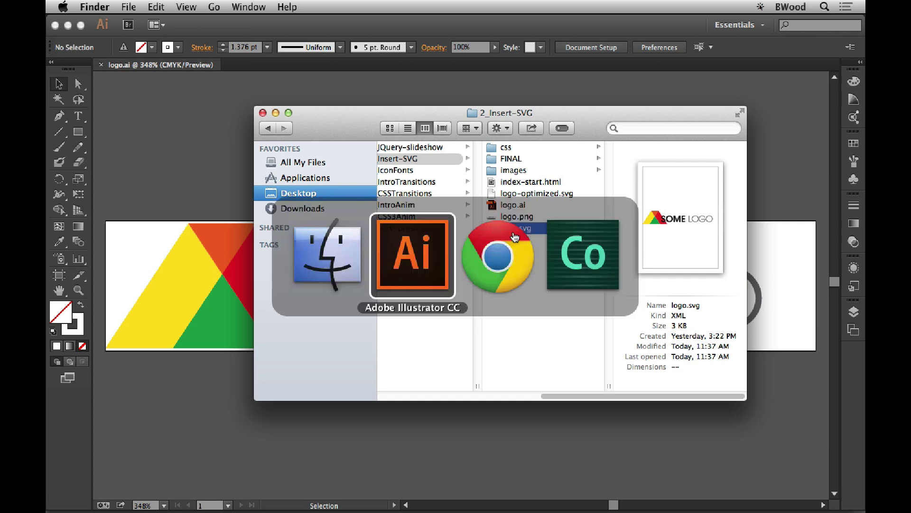
pyautogui.click(581, 258)
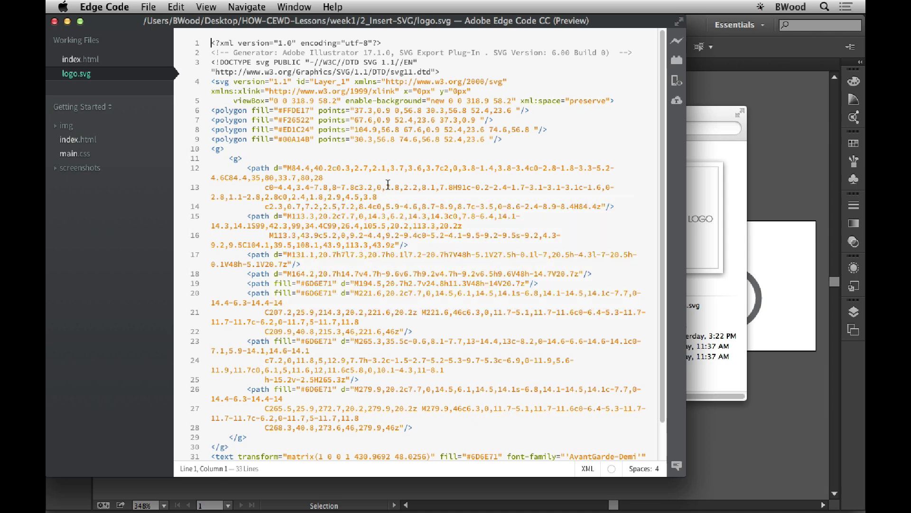
pyautogui.scroll(-2, 388, 183)
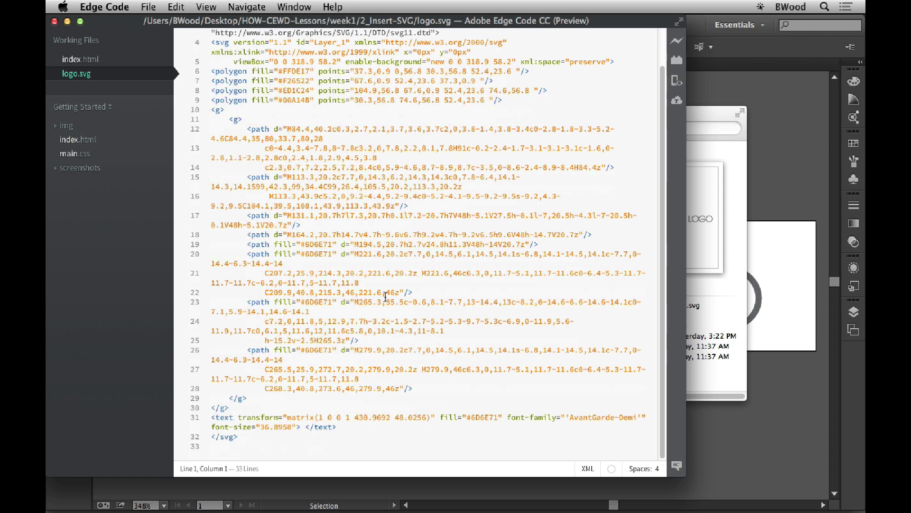
pyautogui.scroll(2, 385, 296)
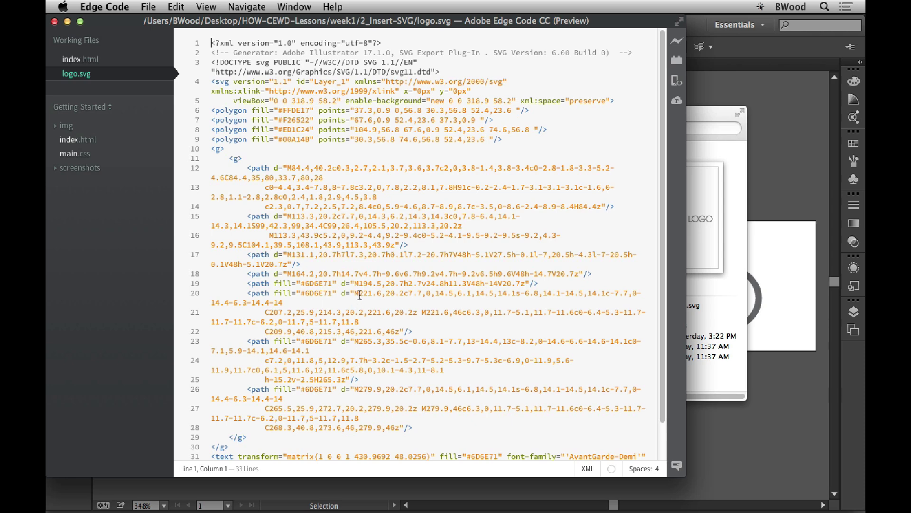
# Switch back to Finder and compare the file details of logo.ai, logo.svg and logo-optimized.svg
pyautogui.press('super+Tab')
pyautogui.press('super+Tab')
pyautogui.press('super+shift+Tab')
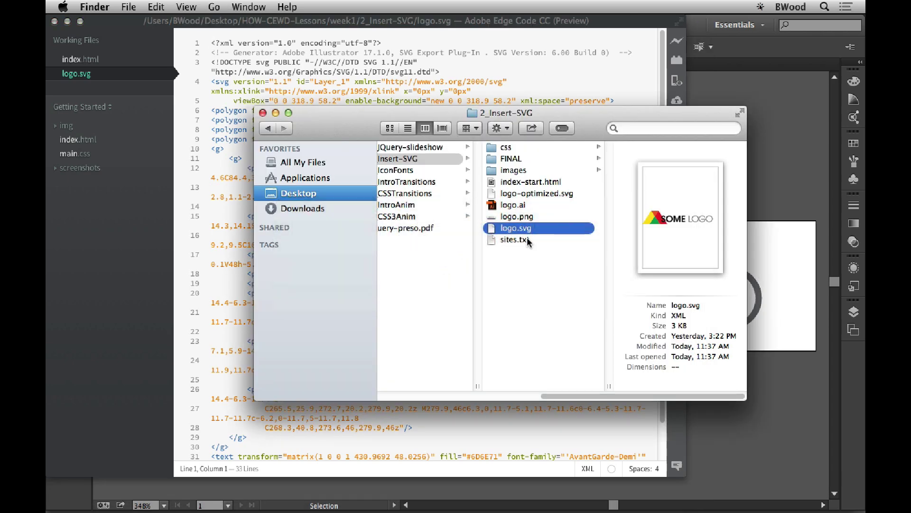
pyautogui.moveTo(551, 117); pyautogui.dragTo(427, 113)
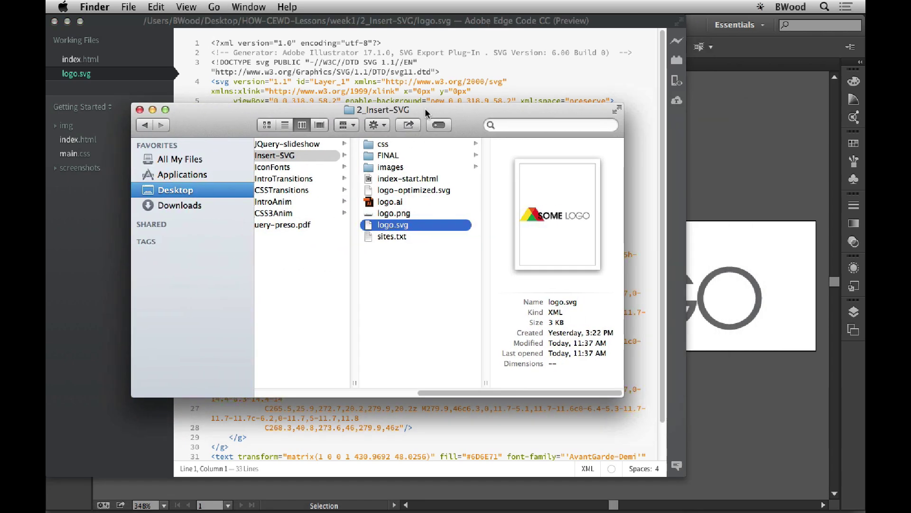
pyautogui.click(388, 205)
pyautogui.click(400, 228)
pyautogui.click(406, 191)
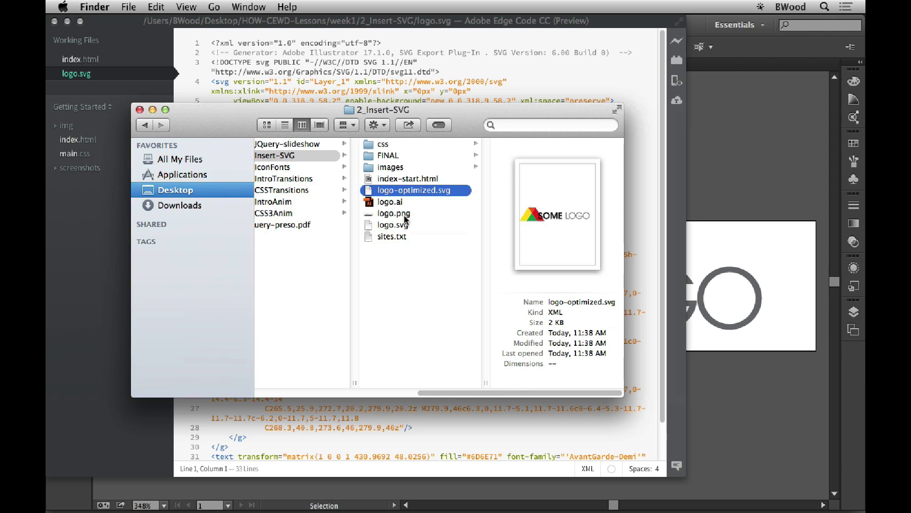
# Open sites.txt and copy the address of the svg-optimiser page described as awesome for optimizing SVG
pyautogui.doubleClick(381, 237)
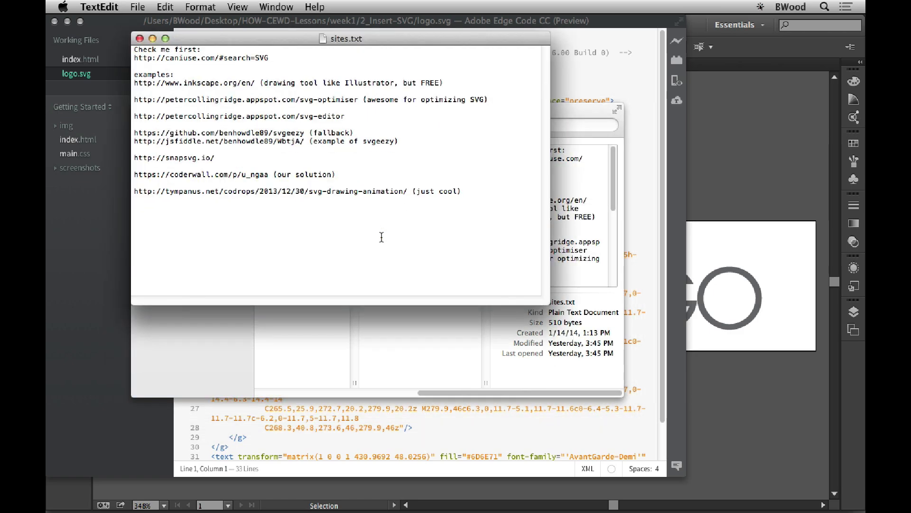
pyautogui.moveTo(276, 42); pyautogui.dragTo(224, 99)
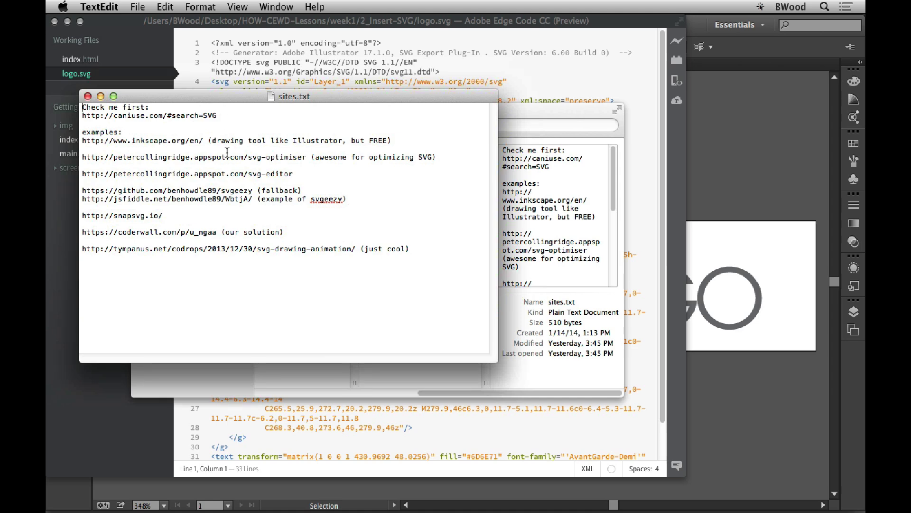
pyautogui.doubleClick(142, 140)
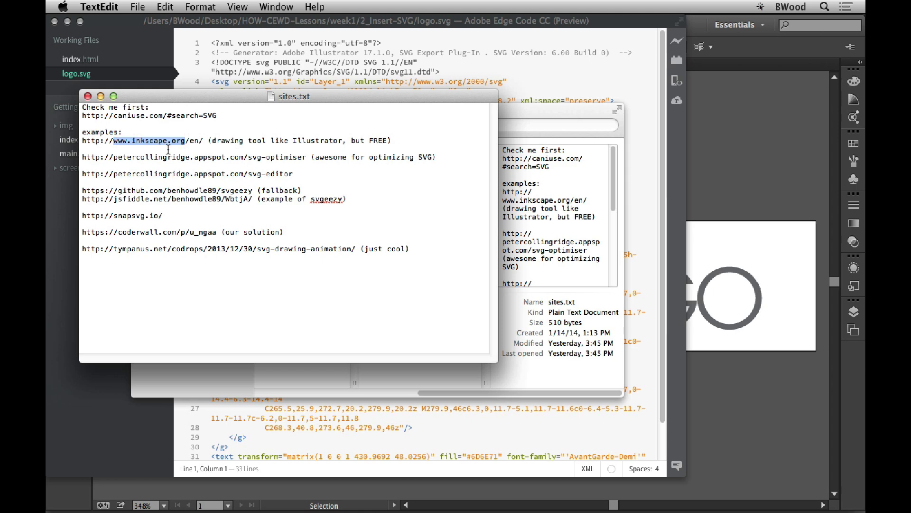
pyautogui.moveTo(306, 157); pyautogui.dragTo(80, 158)
pyautogui.press('super+c')
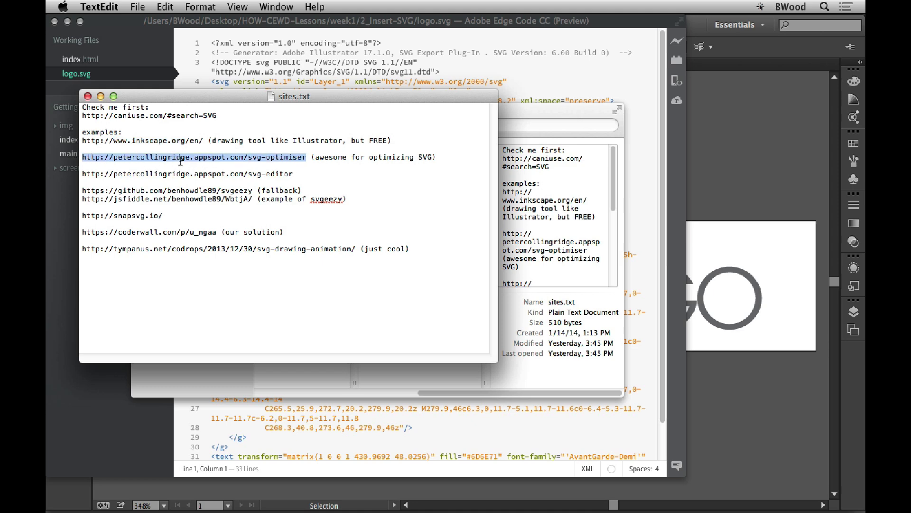
# Switch to Chrome and load the copied SVG optimiser address
pyautogui.press('super+Tab')
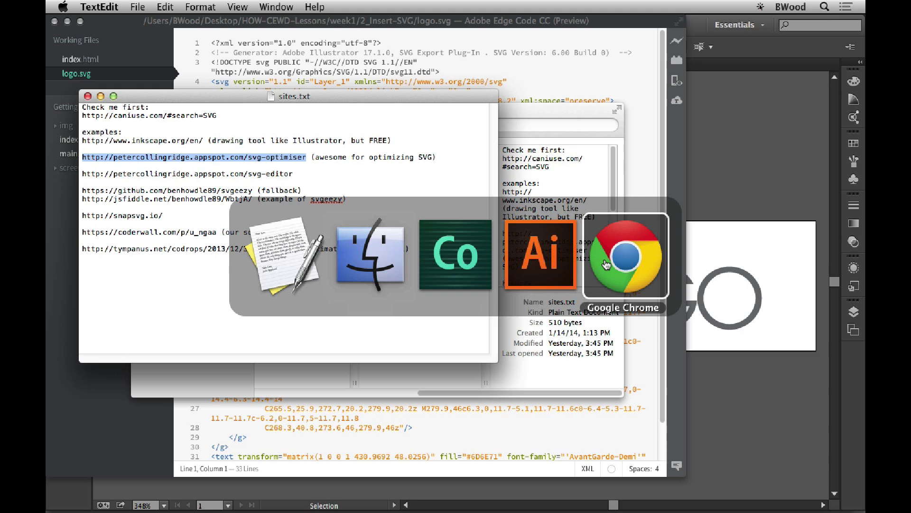
pyautogui.press('super+t')
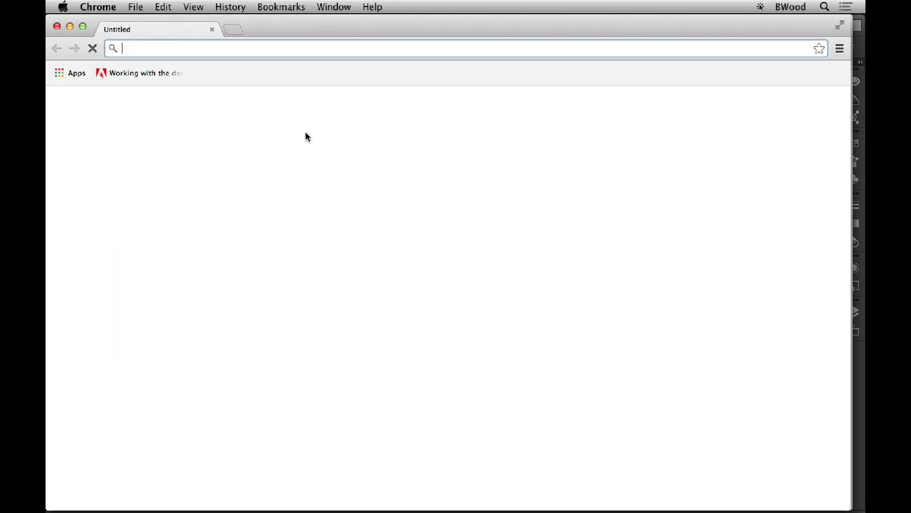
pyautogui.press('super+v')
pyautogui.press('Return')
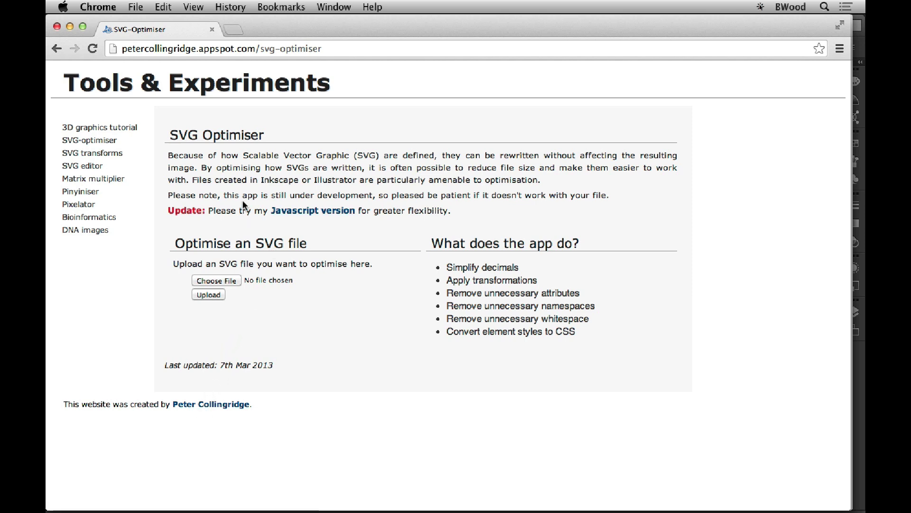
# Review the optimiser's note about Inkscape and Illustrator files, and upload logo.svg to the site's SVG Editor
pyautogui.moveTo(192, 179); pyautogui.dragTo(533, 180)
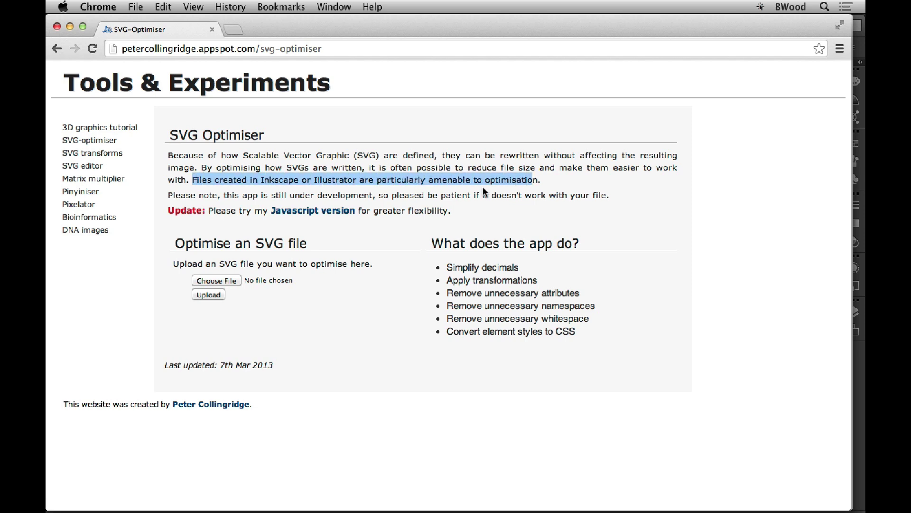
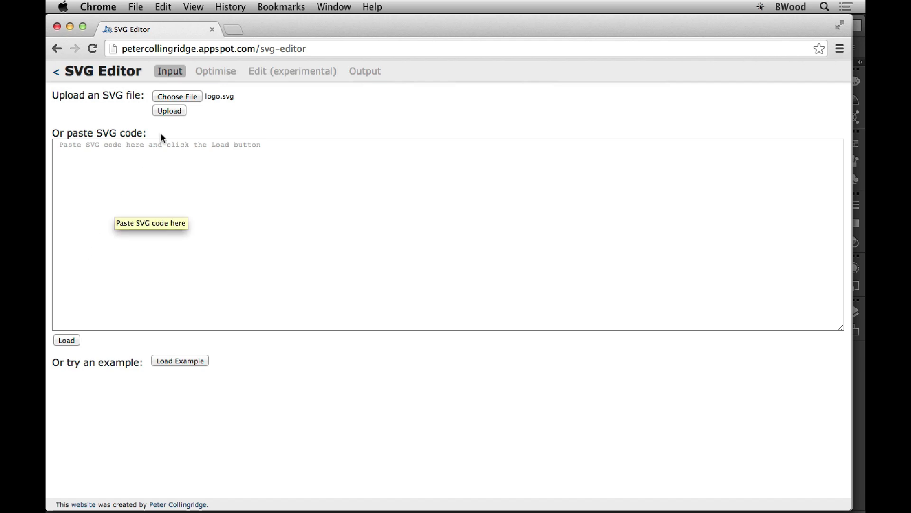
pyautogui.click(170, 110)
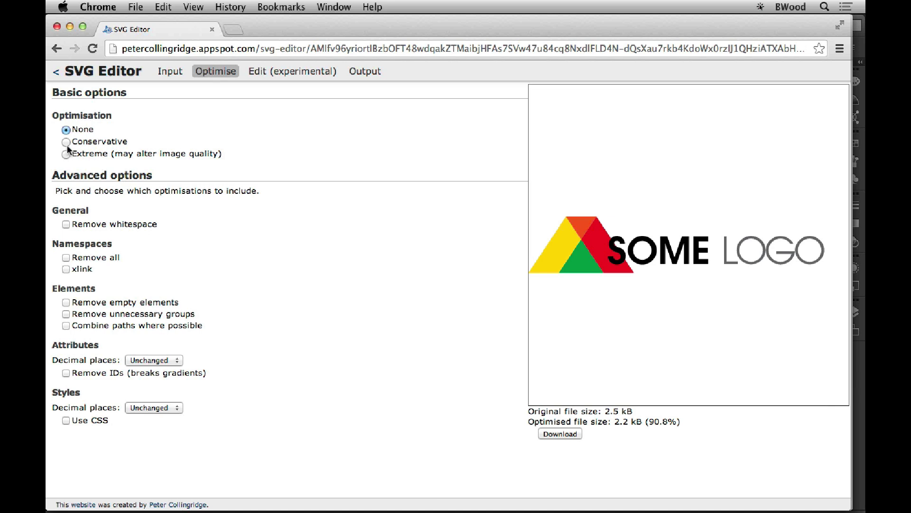
# Try the Conservative and Extreme optimisation presets on the logo, and set the optimisation back to None
pyautogui.click(66, 141)
pyautogui.click(66, 153)
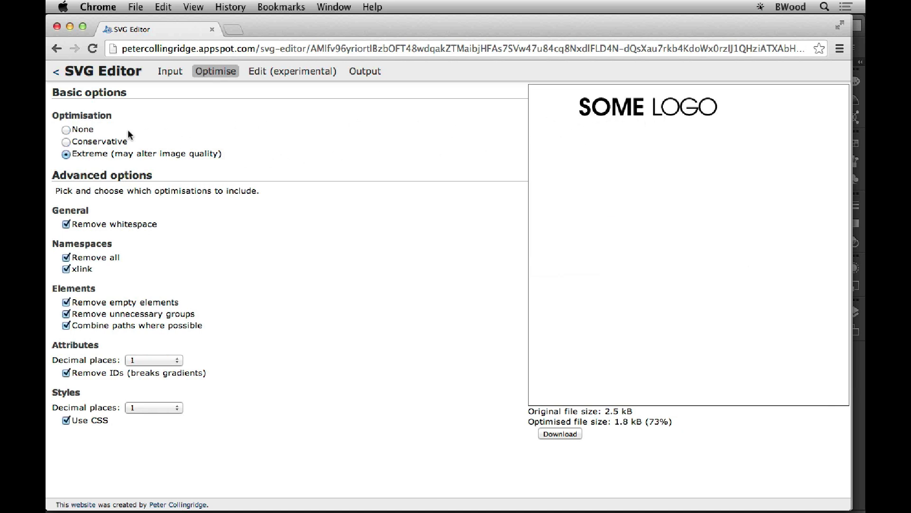
pyautogui.click(66, 142)
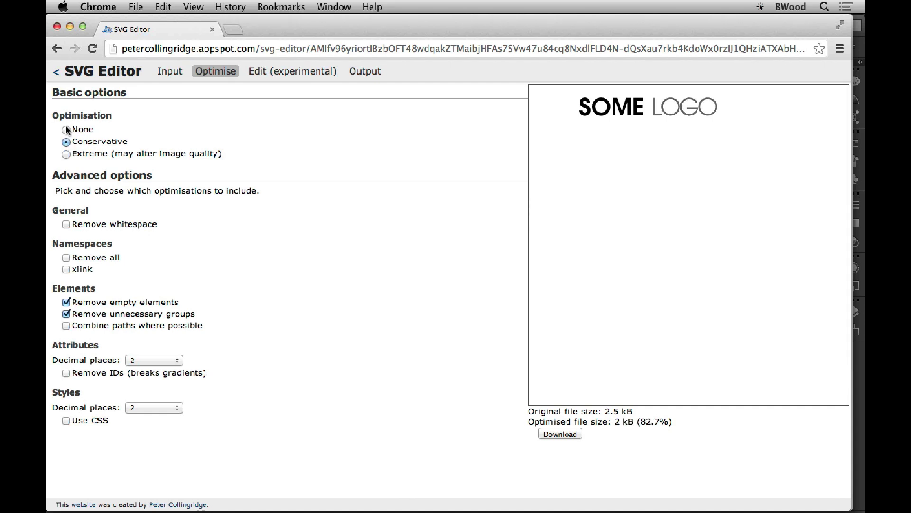
pyautogui.click(66, 129)
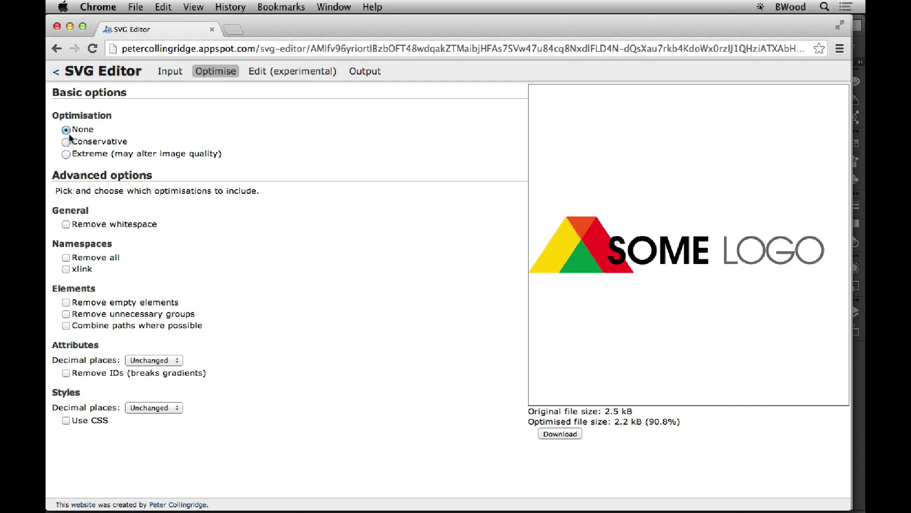
# Enable Remove whitespace, Remove empty elements and Remove unnecessary groups, leaving Remove all and Combine paths where possible off
pyautogui.click(66, 225)
pyautogui.click(67, 258)
pyautogui.click(65, 256)
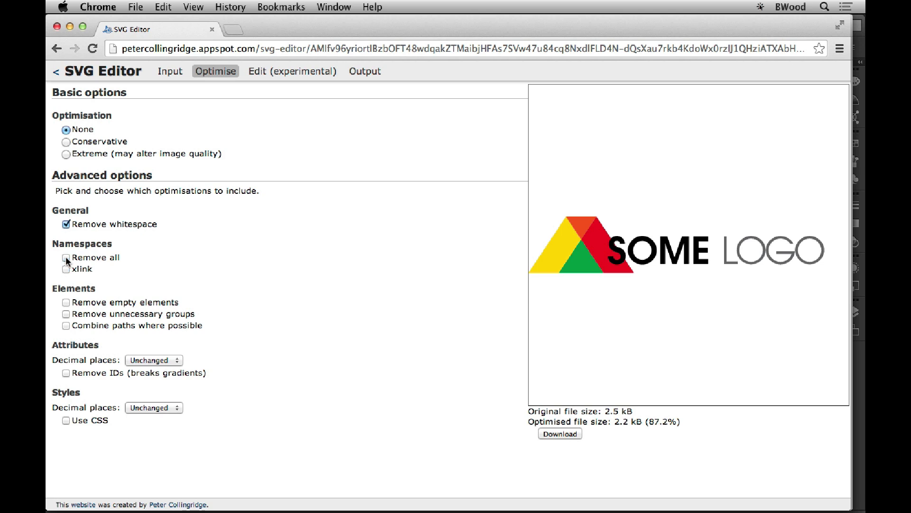
pyautogui.click(66, 314)
pyautogui.click(64, 325)
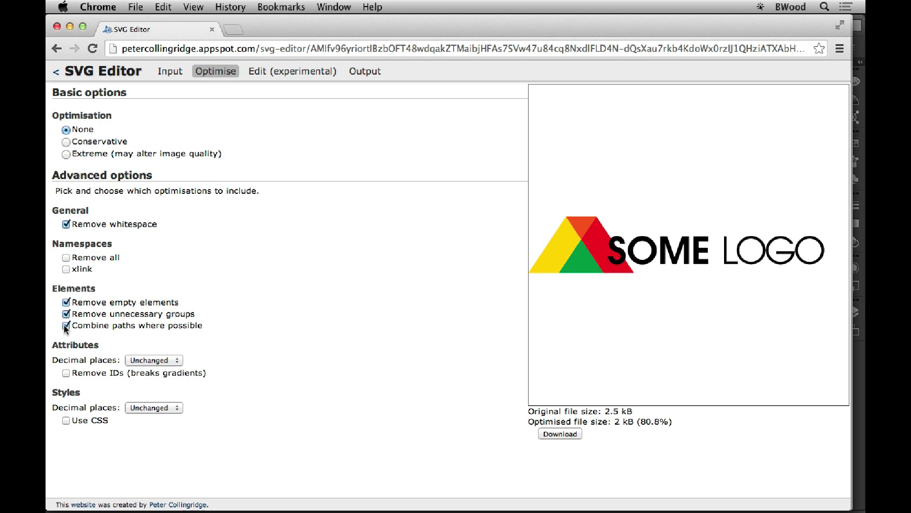
pyautogui.click(65, 325)
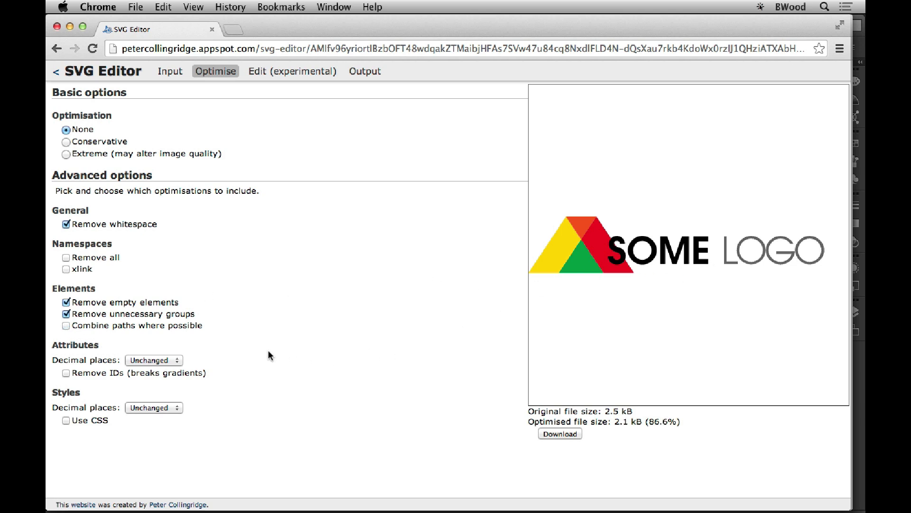
# Enable Remove IDs with Use CSS off, and download the optimised logo, keeping the file optimised.svg
pyautogui.click(66, 373)
pyautogui.click(67, 373)
pyautogui.click(66, 373)
pyautogui.click(67, 422)
pyautogui.click(569, 434)
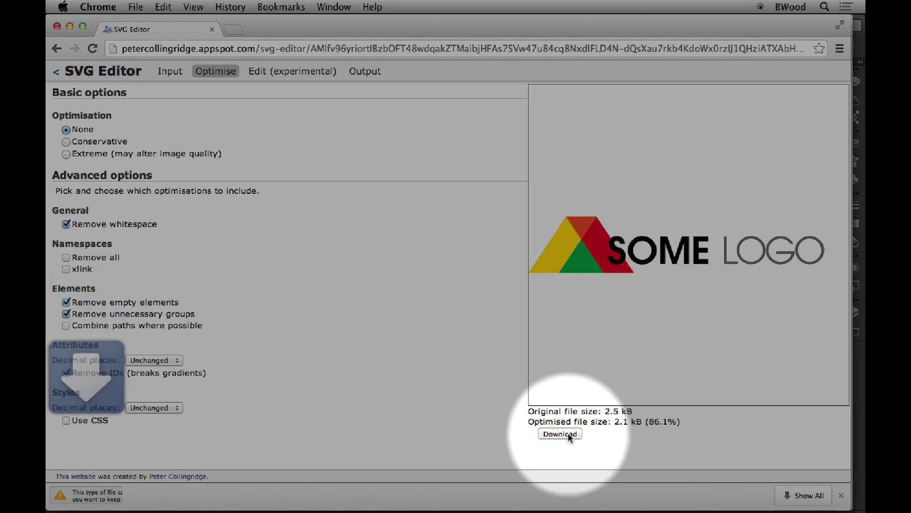
pyautogui.click(262, 495)
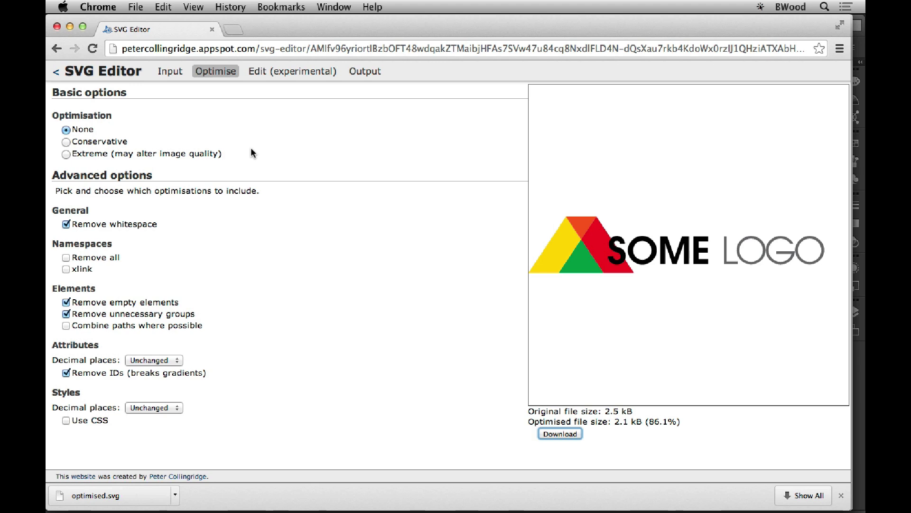
# Switch to sites.txt in TextEdit, hide all other applications and point out the Inkscape address
pyautogui.press('super+Tab')
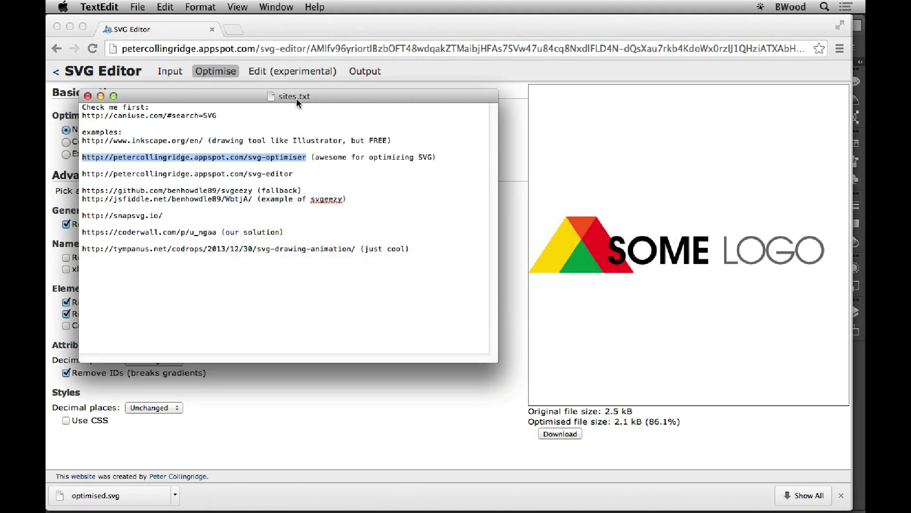
pyautogui.moveTo(296, 98); pyautogui.dragTo(355, 98)
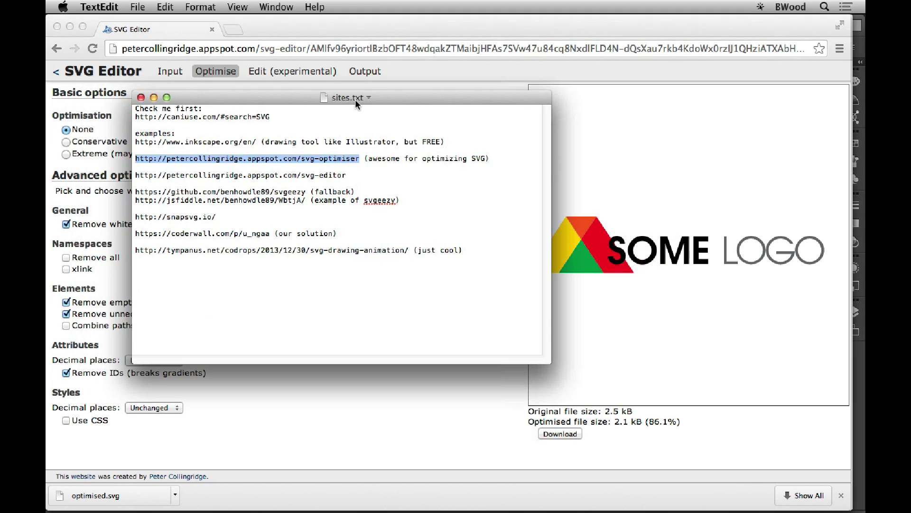
pyautogui.press('super+alt+h')
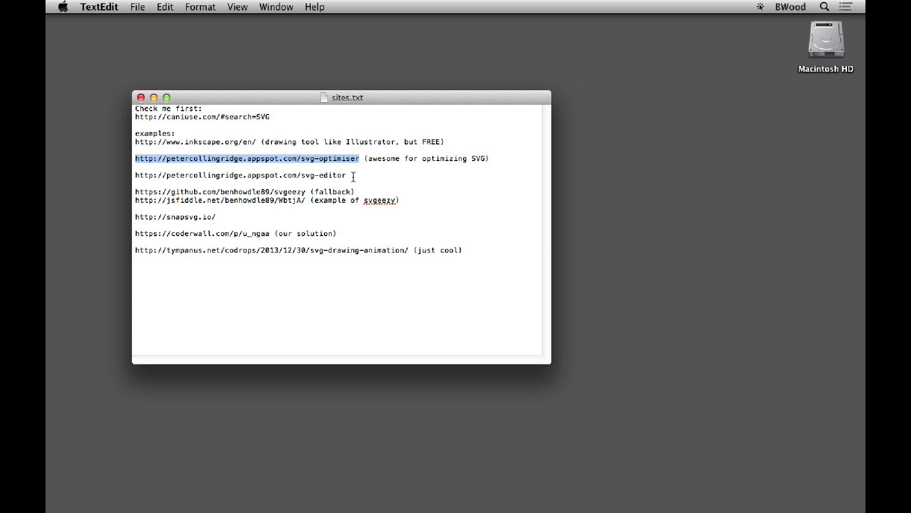
pyautogui.moveTo(252, 141); pyautogui.dragTo(126, 141)
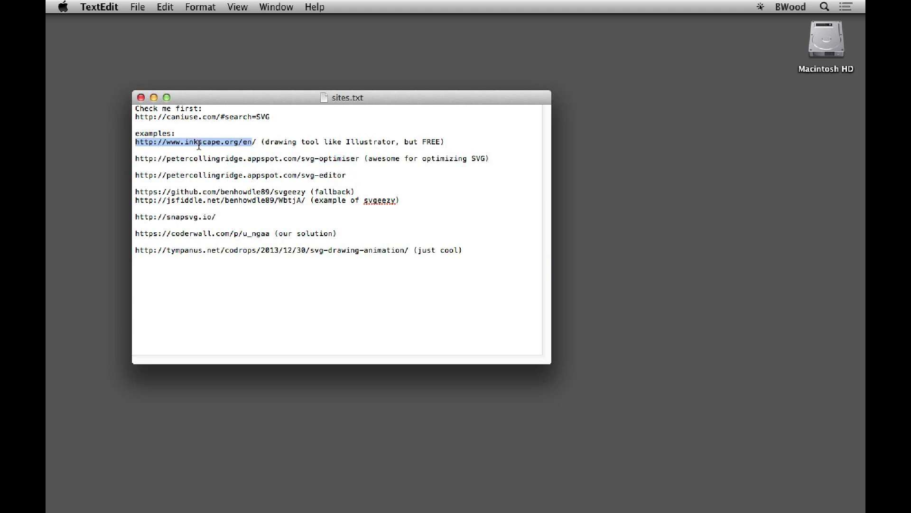
pyautogui.click(198, 191)
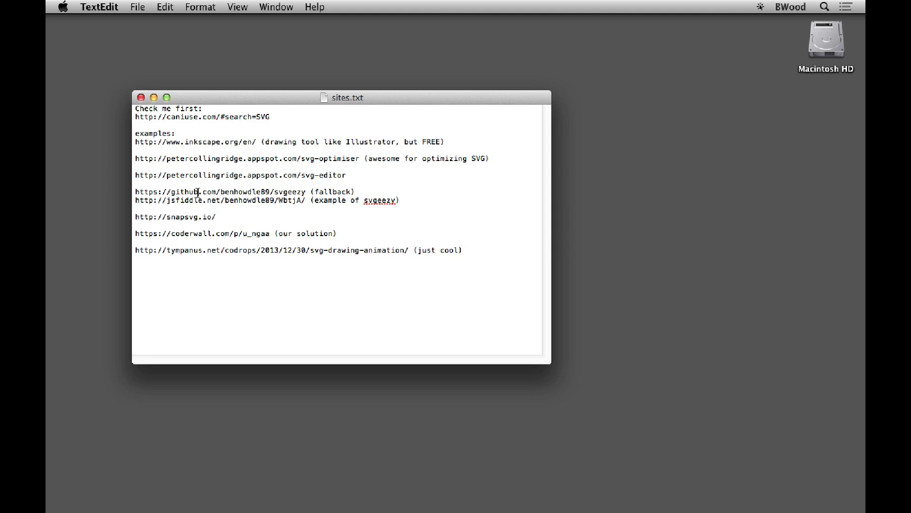
# Copy the caniuse.com SVG search address listed under "Check me first" in sites.txt
pyautogui.doubleClick(214, 117)
pyautogui.tripleClick(191, 118)
pyautogui.press('super+c')
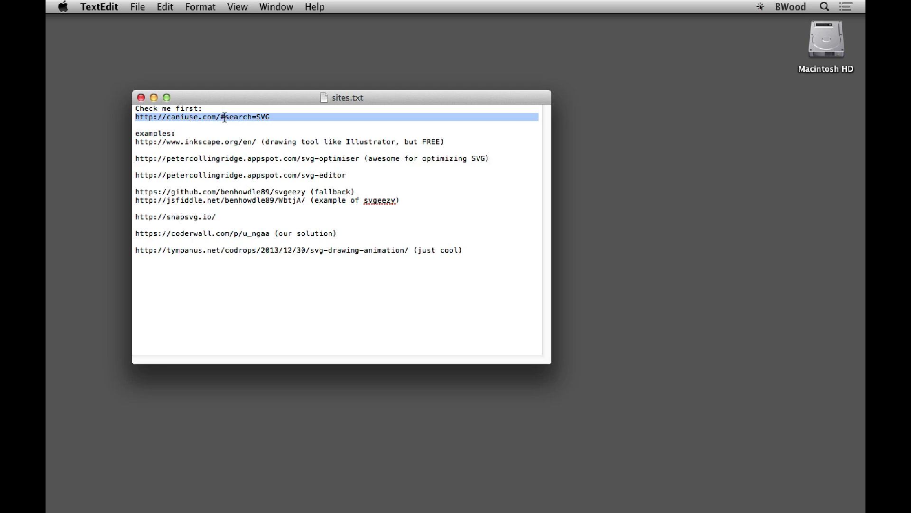
# Switch to Chrome and load the copied caniuse.com address in a new window
pyautogui.press('super+Tab')
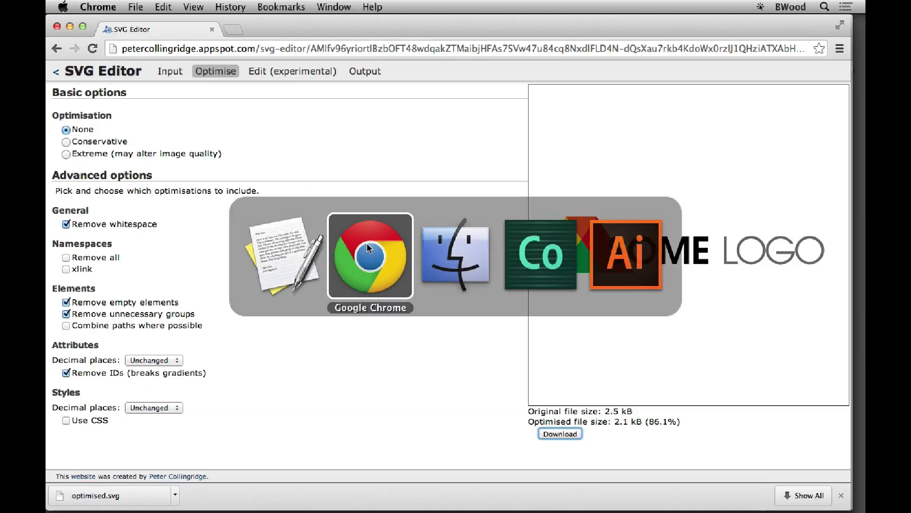
pyautogui.press('super+t')
pyautogui.press('super+v')
pyautogui.press('Return')
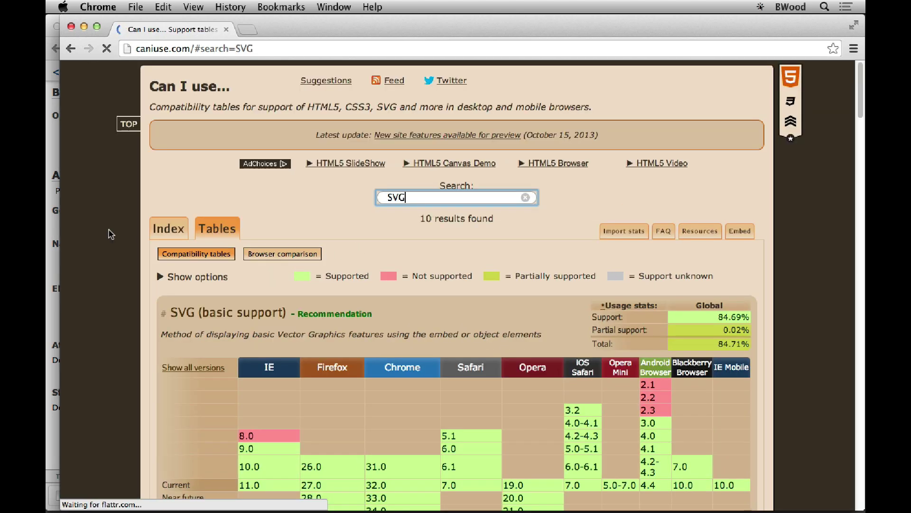
# Examine the browser compatibility tables for basic SVG support and SVG in the HTML img element
pyautogui.scroll(-3, 109, 234)
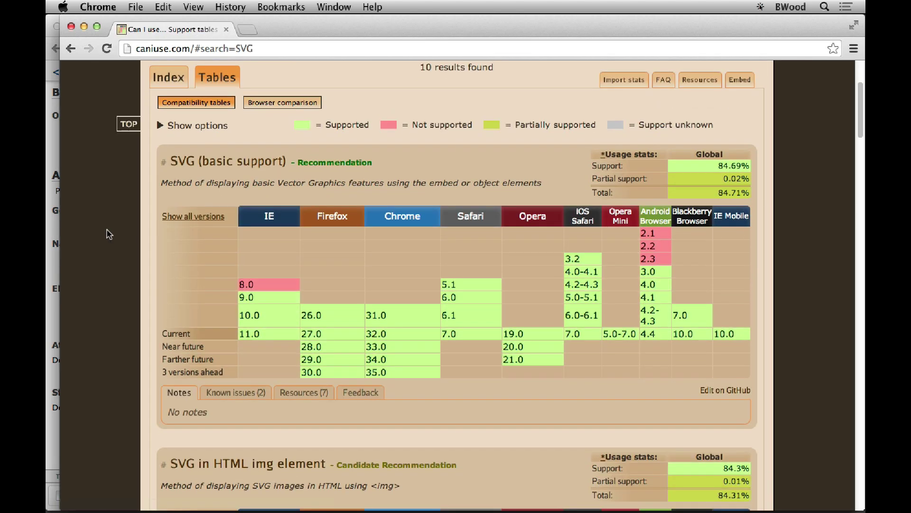
pyautogui.scroll(-1, 100, 227)
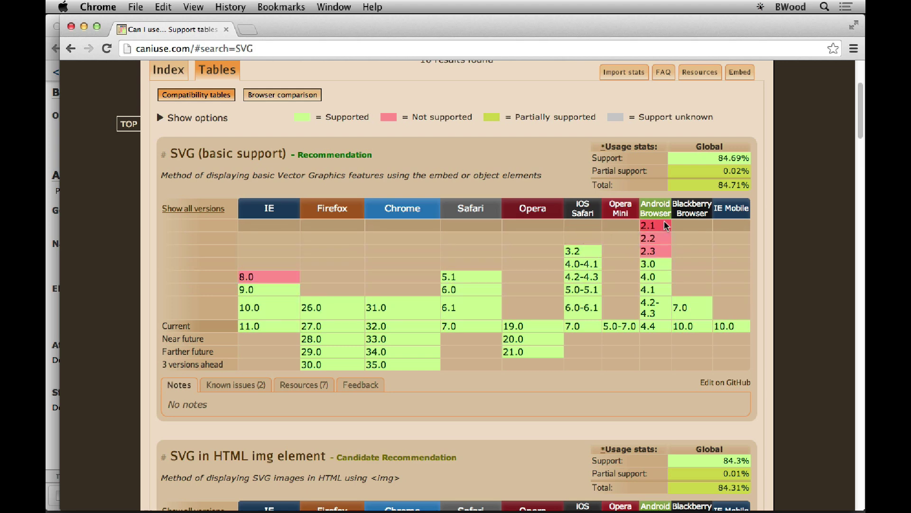
pyautogui.moveTo(664, 237)
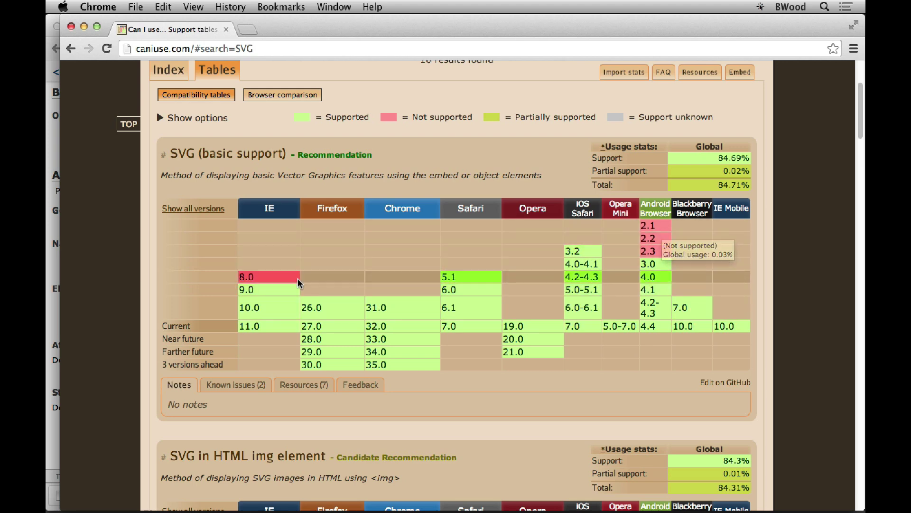
pyautogui.moveTo(257, 275)
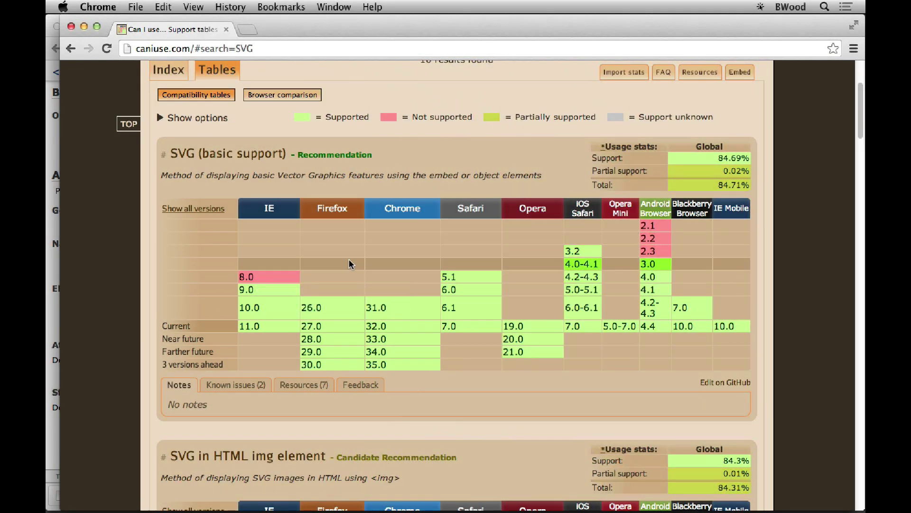
pyautogui.scroll(-5, 293, 274)
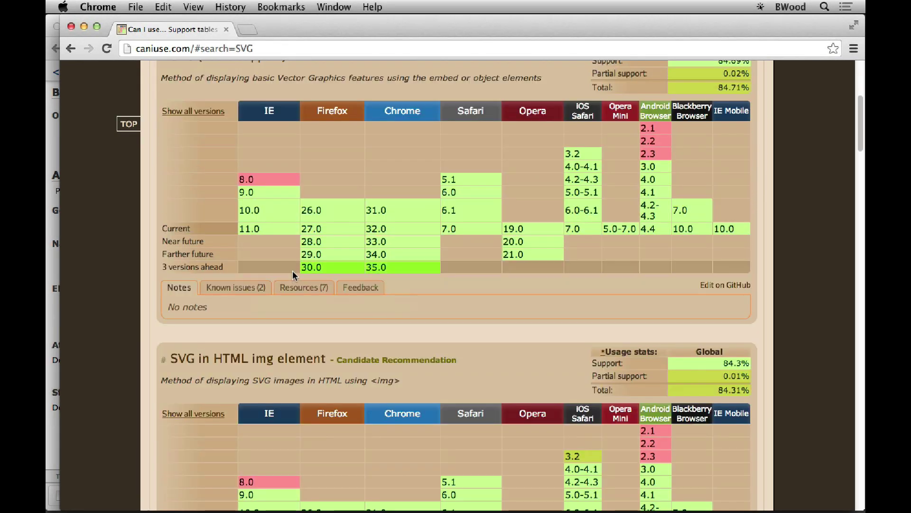
pyautogui.scroll(-2, 294, 270)
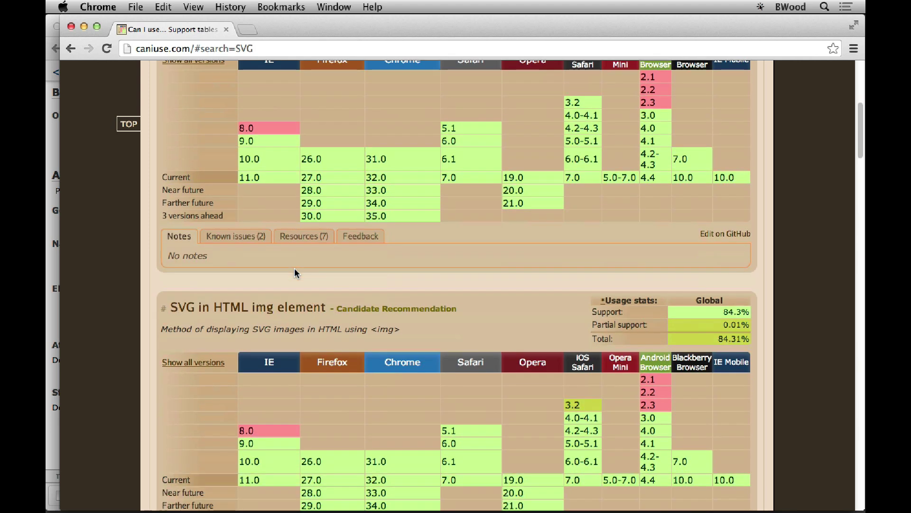
pyautogui.scroll(7, 294, 269)
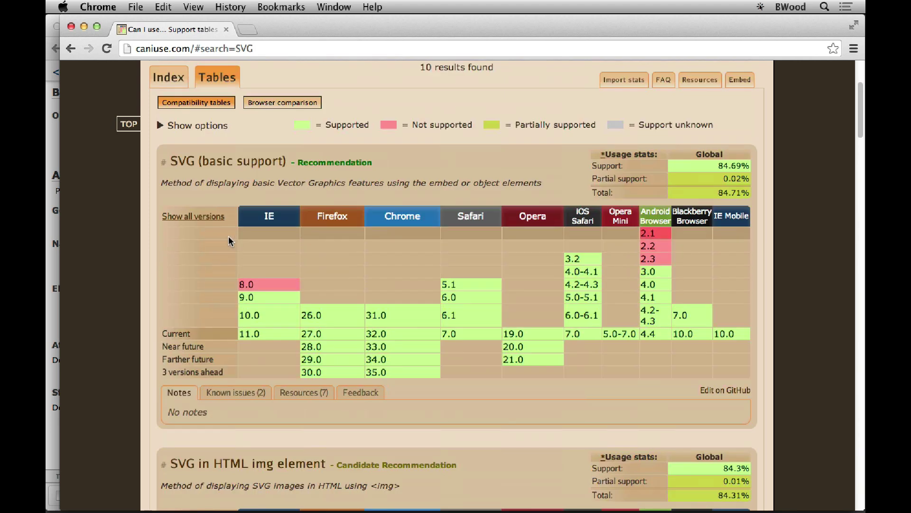